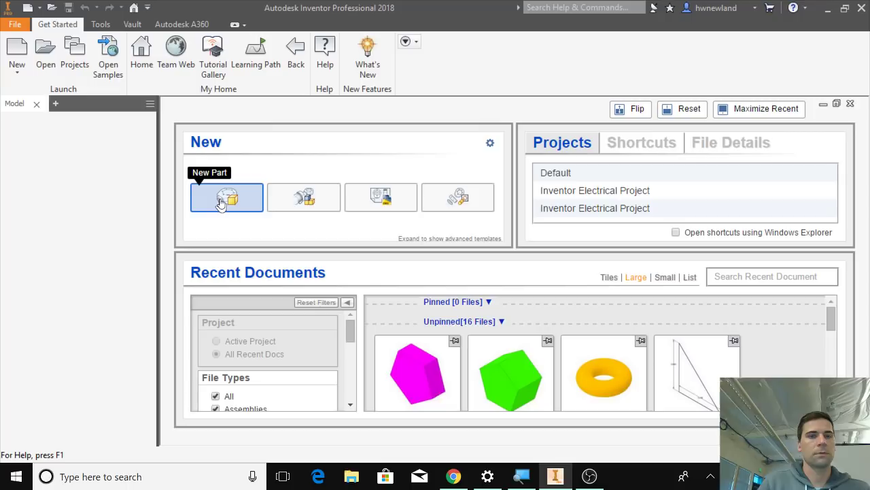
Step: Create a new part document from the File menu
left_click(16, 26)
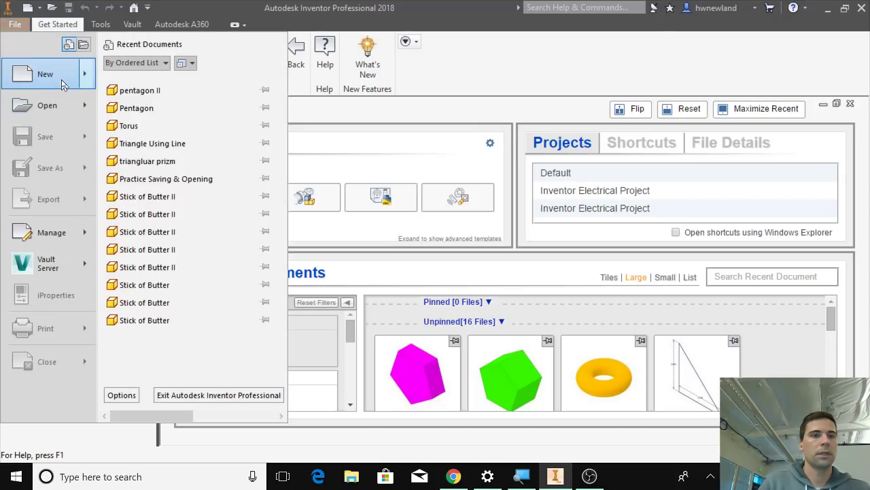
mouse_move(61, 83)
left_click(151, 199)
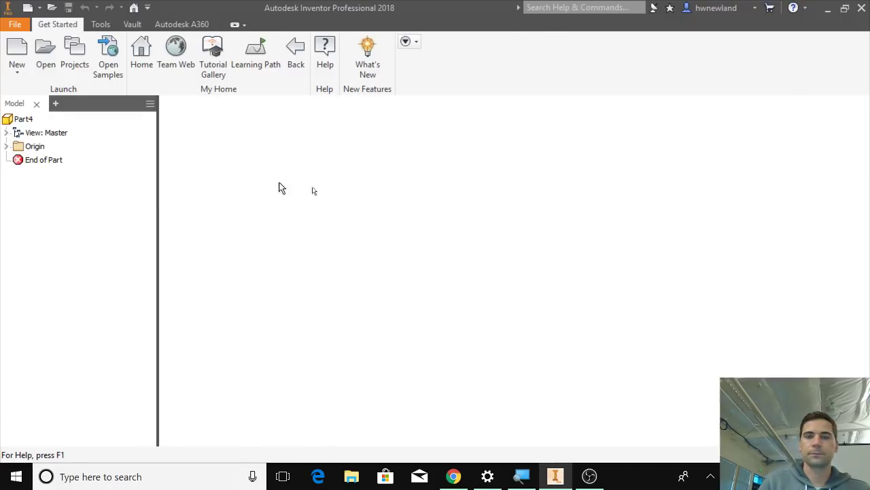
Step: Save the new part as 'Cylinder'
left_click(15, 25)
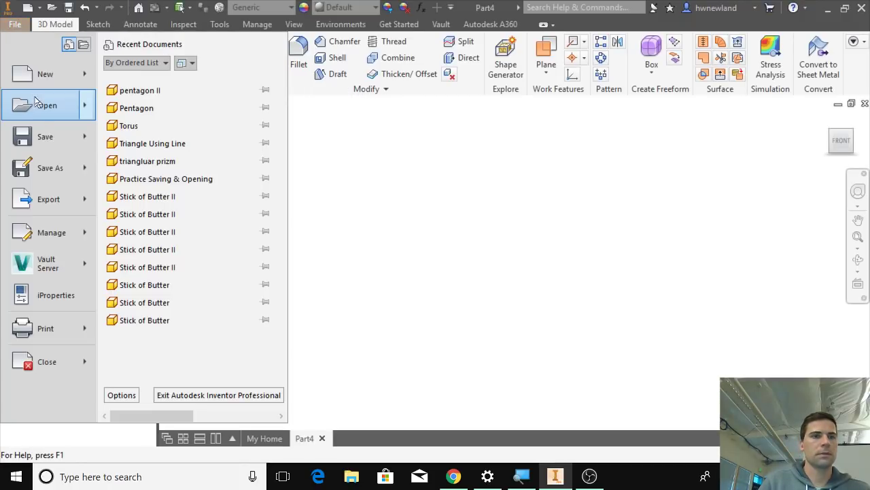
left_click(53, 169)
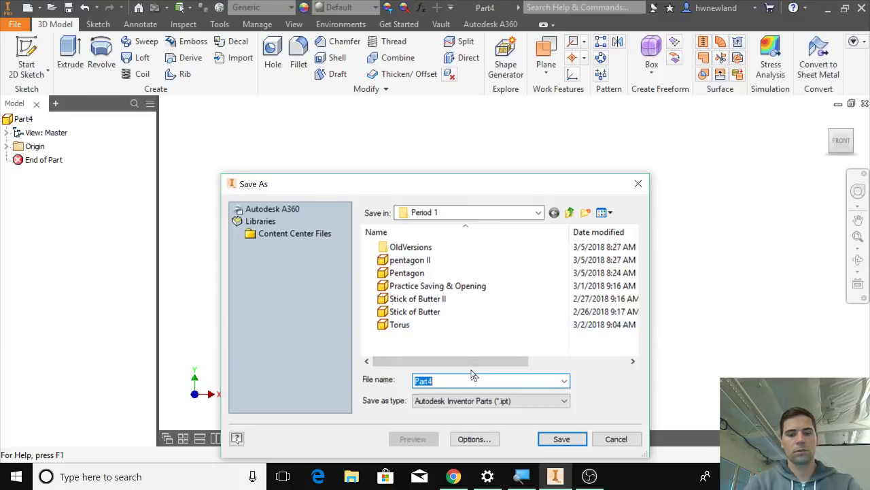
type("Cylinder")
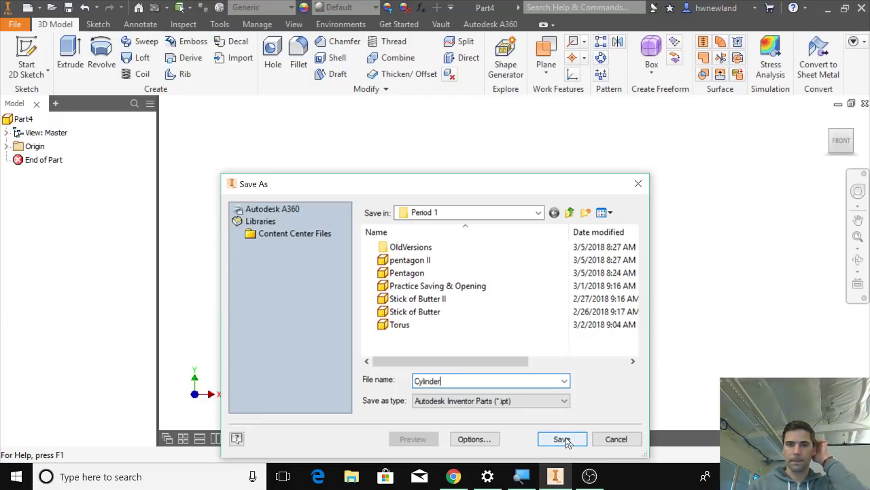
left_click(563, 439)
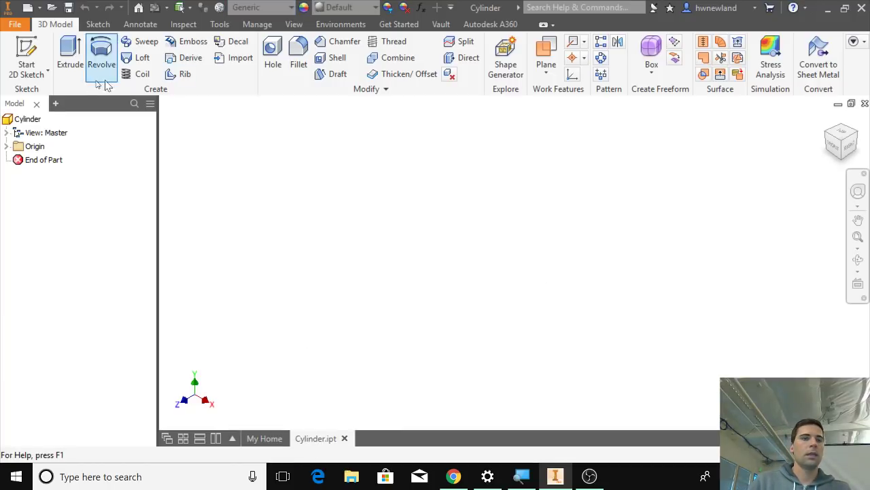
Step: Start a 2D sketch on the XY plane of the Cylinder part
left_click(29, 51)
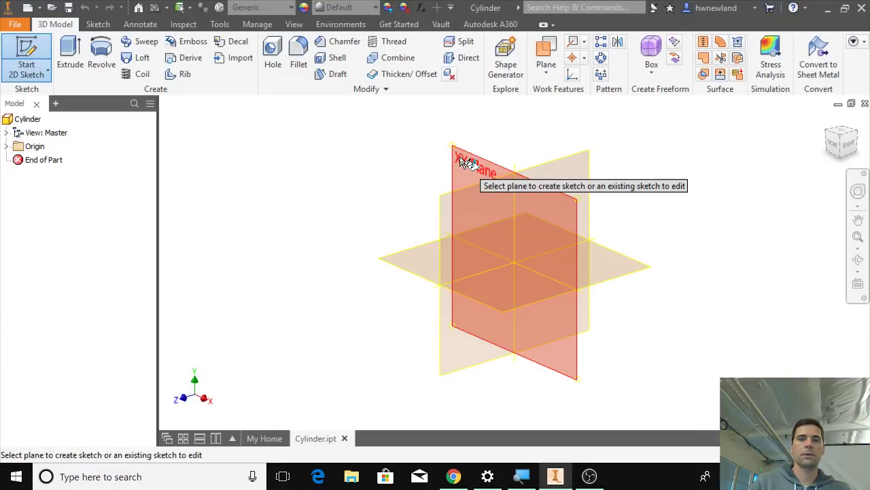
left_click(461, 161)
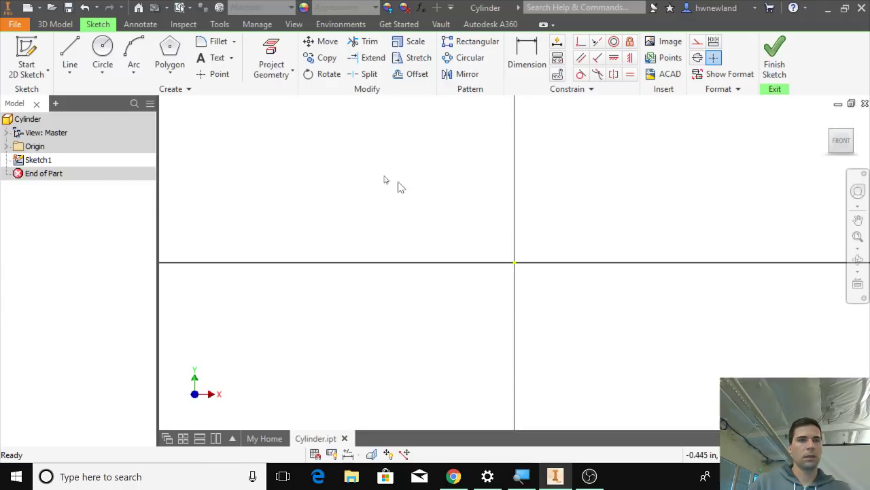
left_click(109, 71)
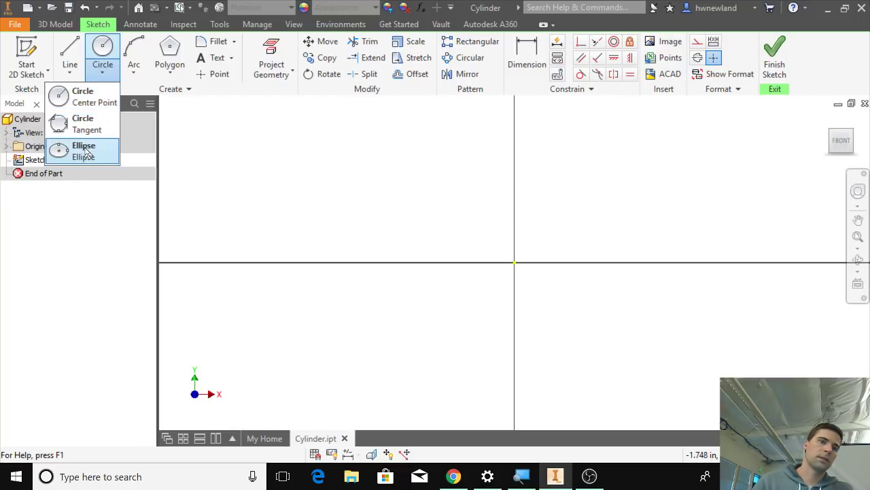
Step: Draw a center-point circle at the sketch origin with a 3 in diameter
left_click(88, 98)
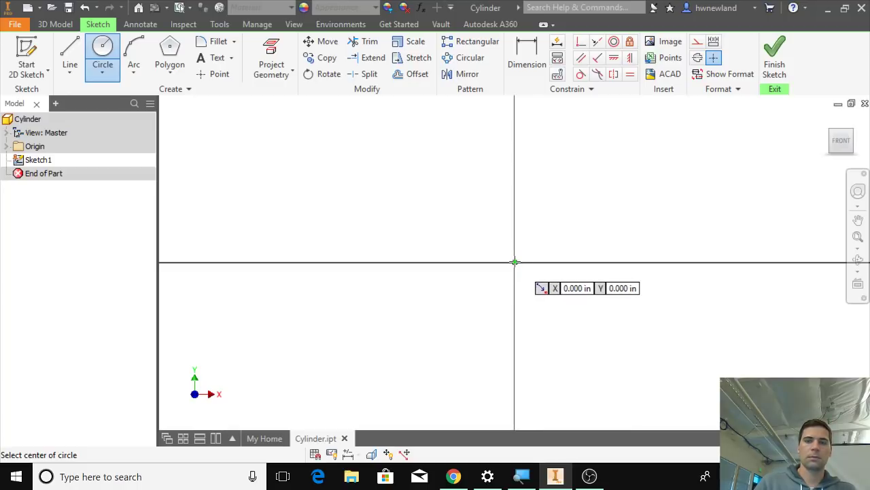
left_click(515, 262)
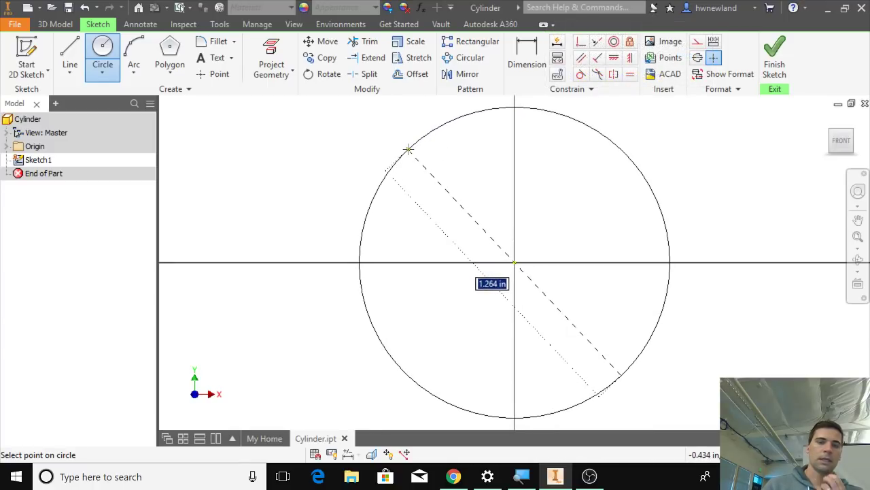
type("3")
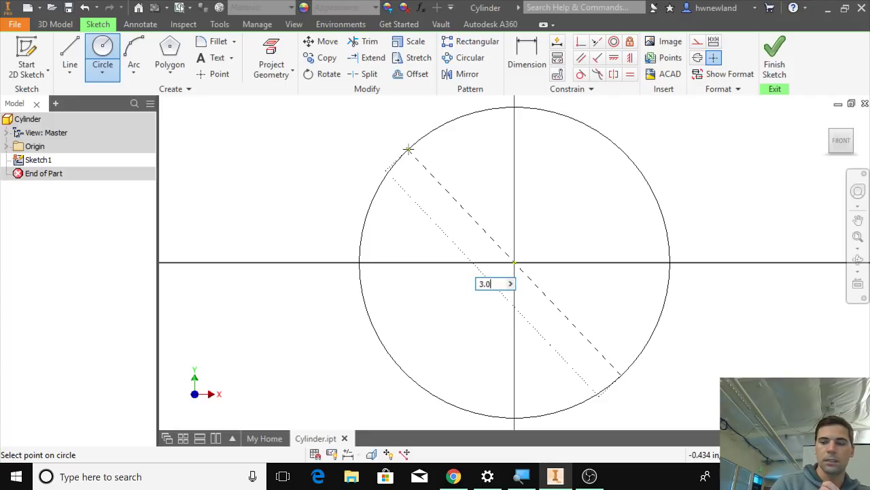
key("Return")
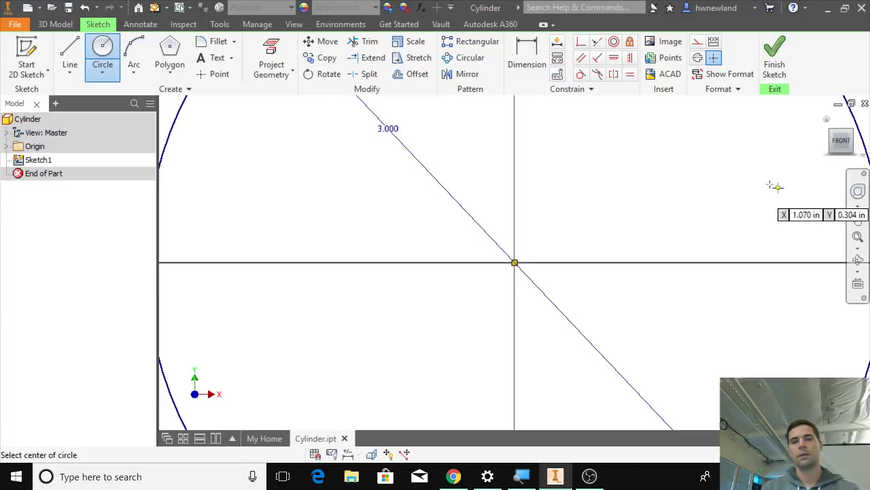
key("Escape")
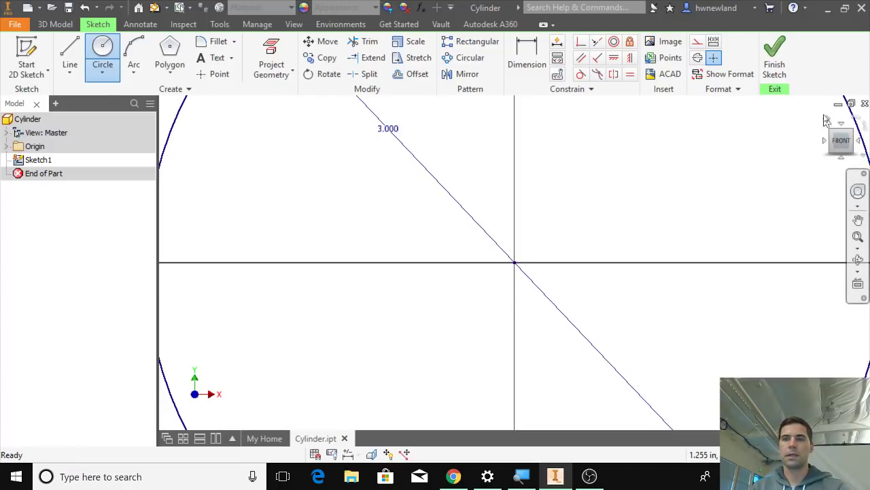
left_click(827, 121)
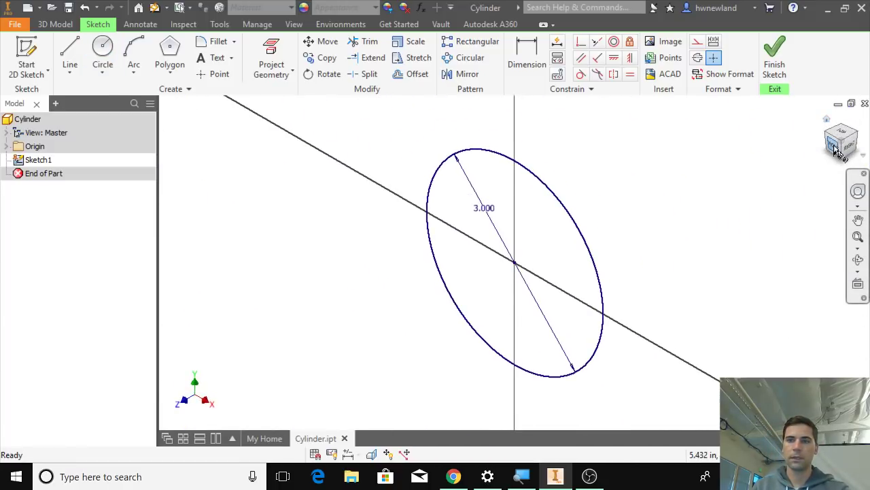
scroll(601, 306, "up", 3)
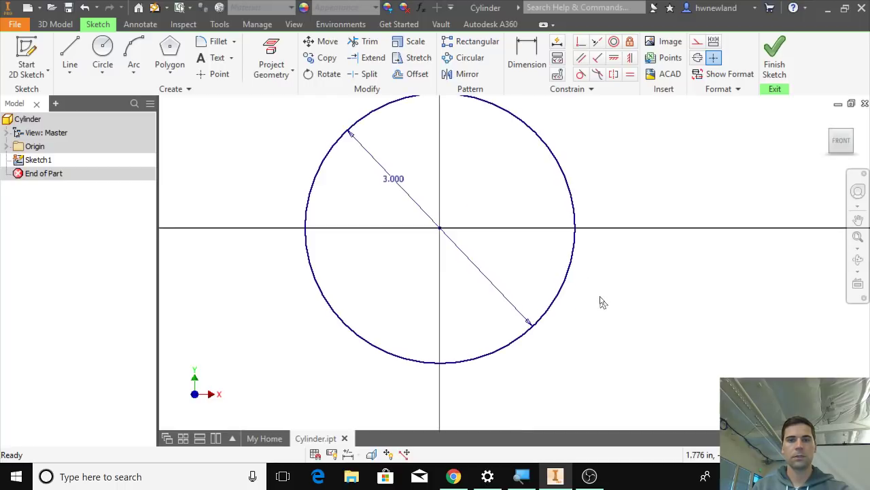
middle_click_drag(602, 301, 649, 333)
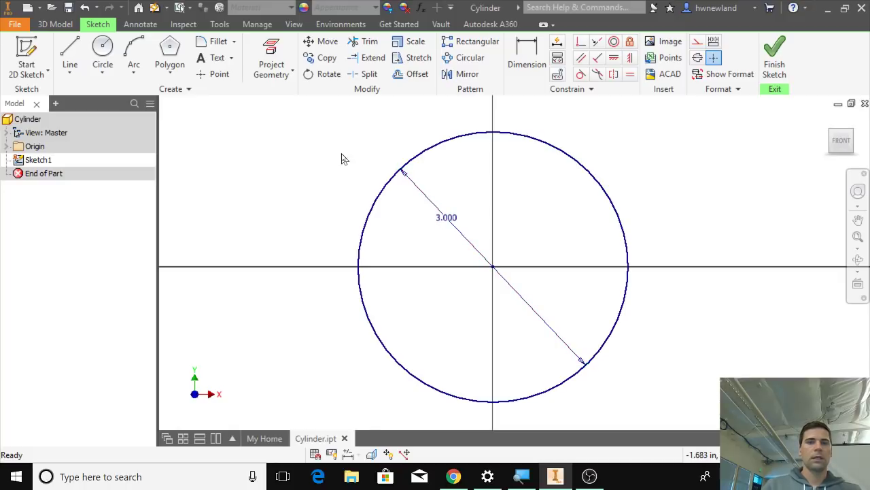
double_click(446, 219)
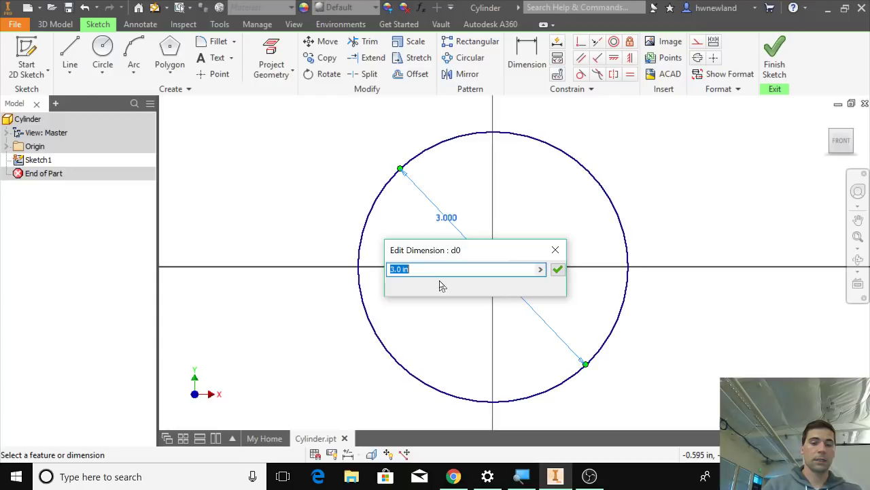
type("3")
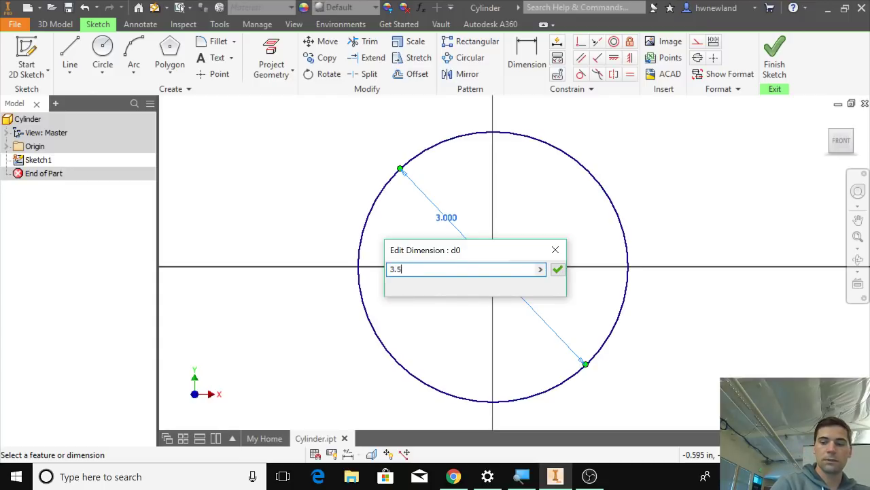
type(".5")
key("Return")
double_click(450, 211)
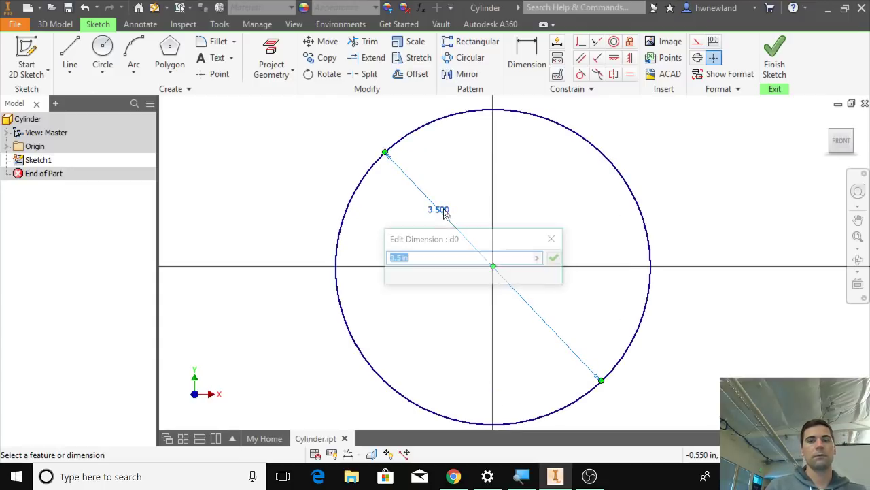
type("3")
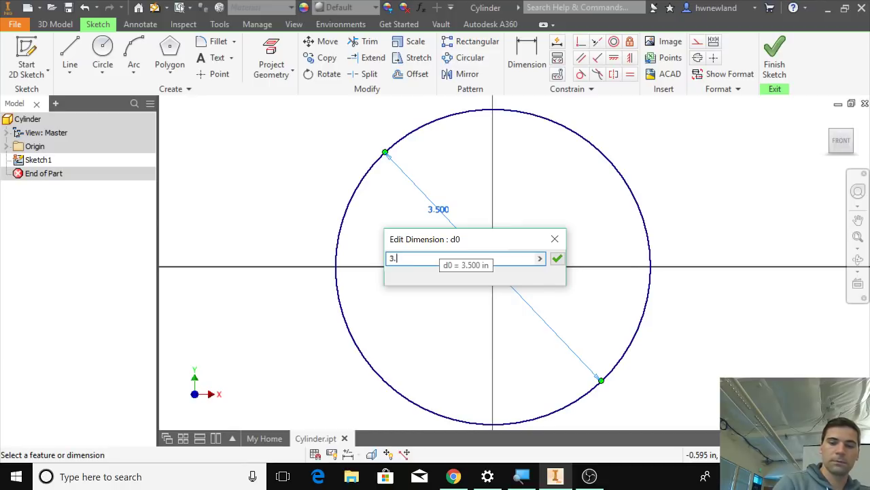
key("Return")
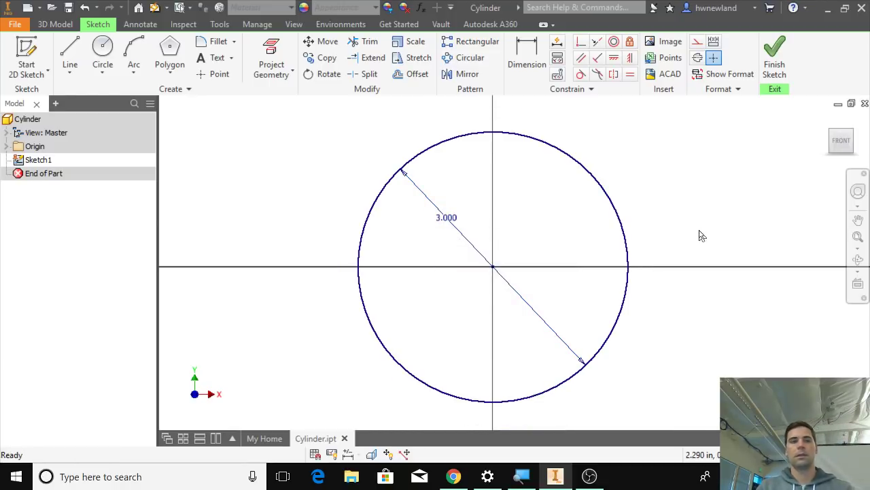
Step: Finish the sketch and extrude the 3 in circle to about 5.5625 in long
left_click(779, 60)
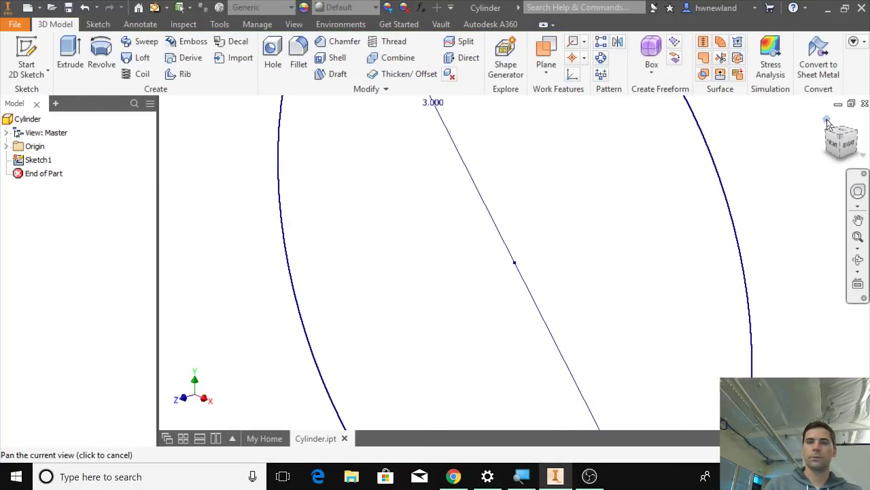
left_click(827, 123)
left_click(70, 58)
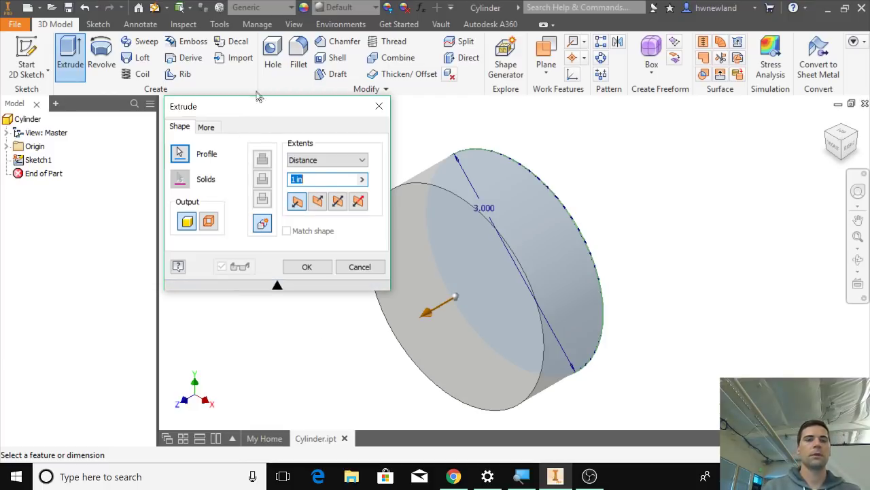
left_click_drag(264, 113, 112, 31)
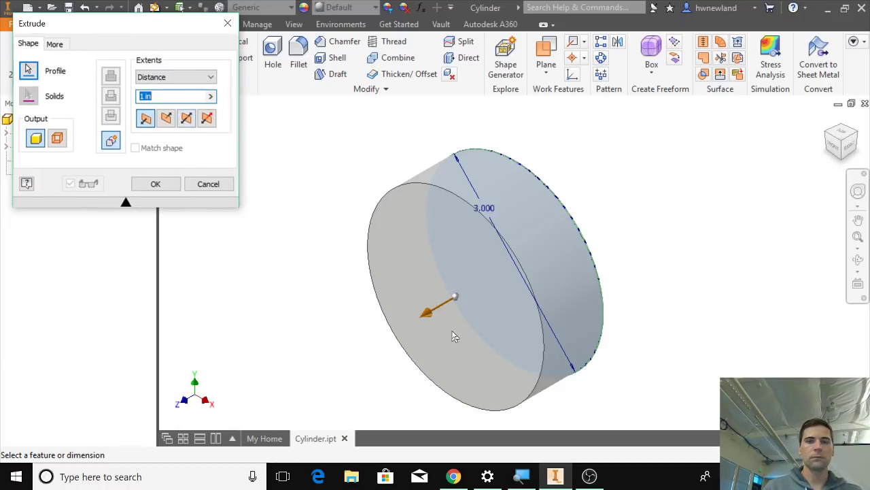
scroll(658, 357, "up", 3)
middle_click_drag(659, 350, 674, 281)
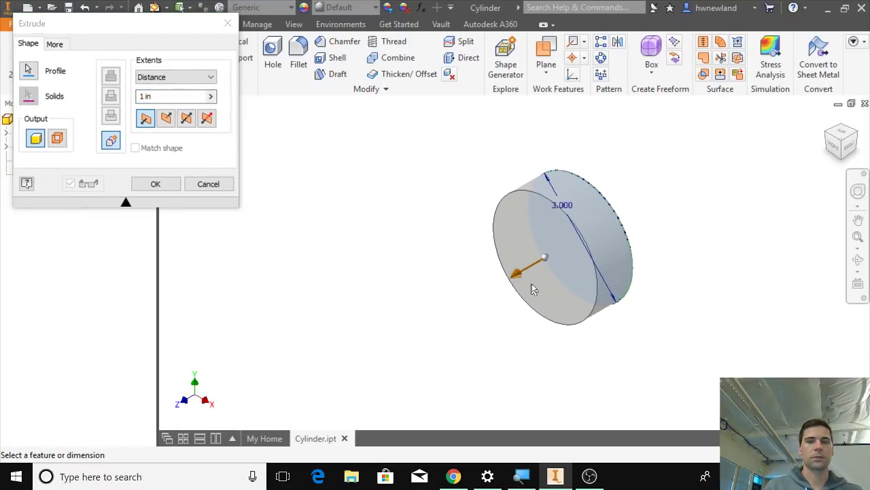
left_click_drag(517, 280, 343, 355)
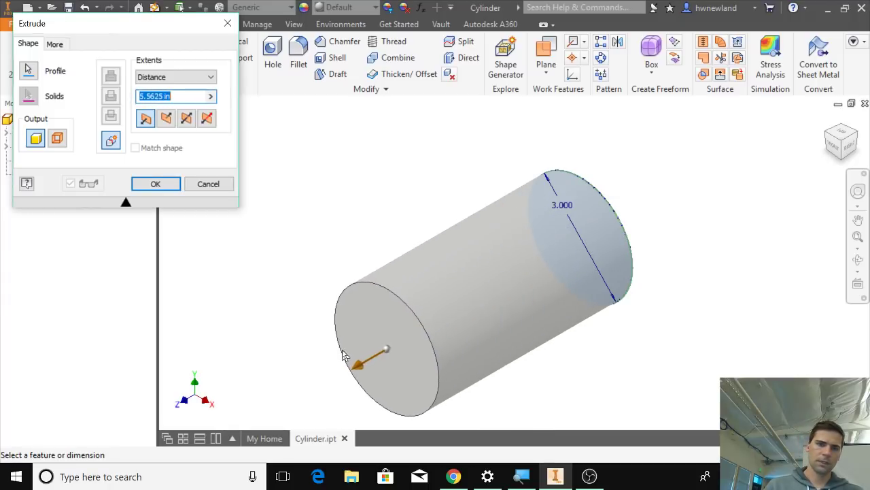
Step: Drag the taper handle to give the extrusion a -10 degree taper
left_click(386, 354)
left_click_drag(386, 354, 372, 306)
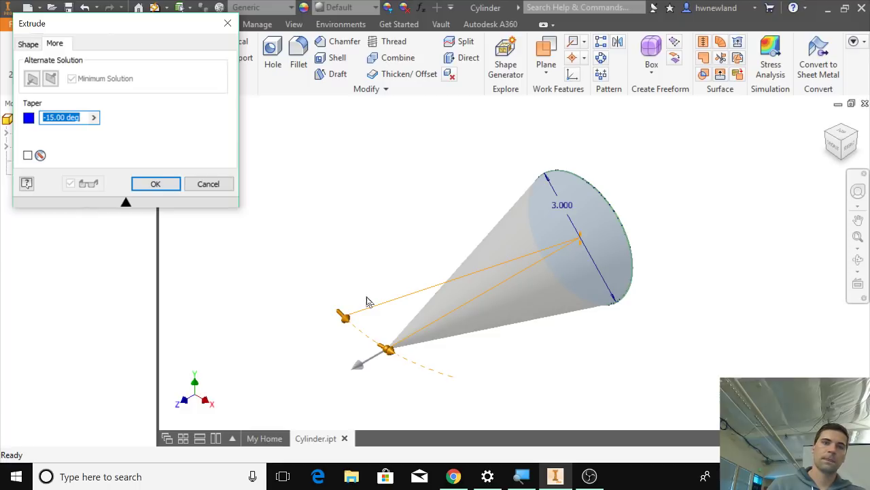
mouse_move(383, 321)
left_mouse_down()
mouse_move(399, 345)
mouse_move(380, 313)
left_mouse_up()
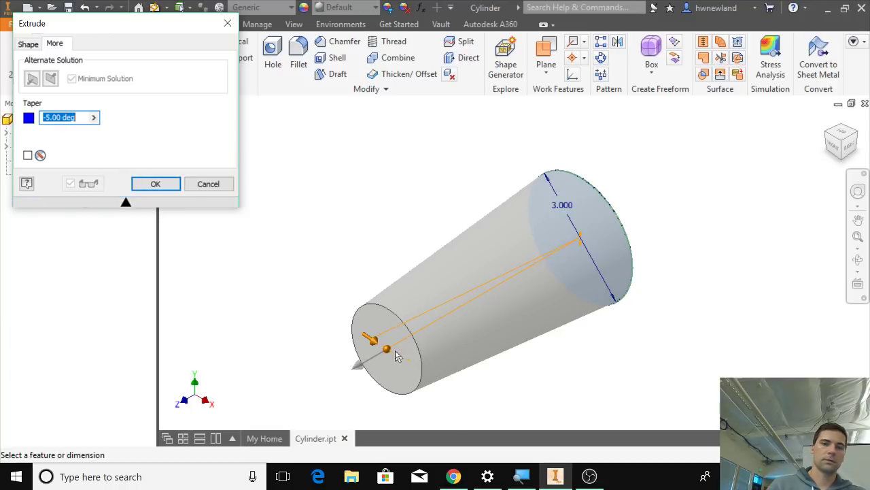
mouse_move(379, 342)
left_mouse_down()
mouse_move(361, 331)
mouse_move(399, 363)
mouse_move(373, 339)
left_mouse_up()
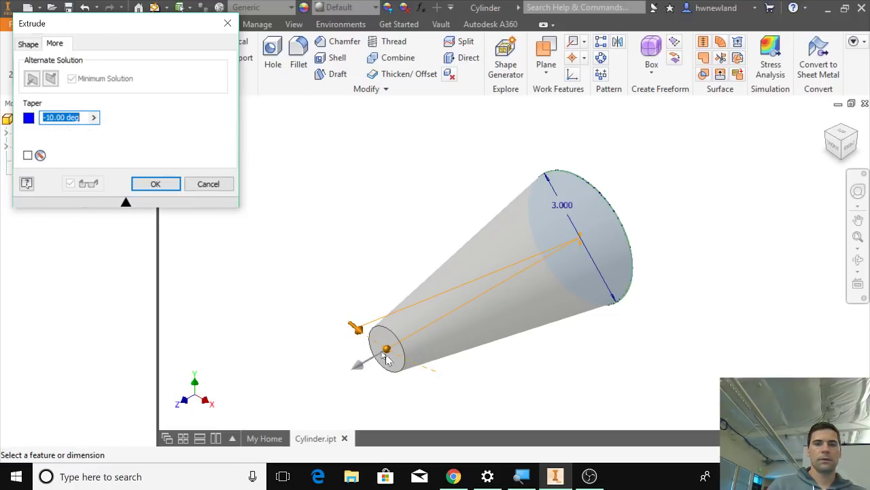
Step: Change the extrusion distance to 5.0 in
left_click(28, 44)
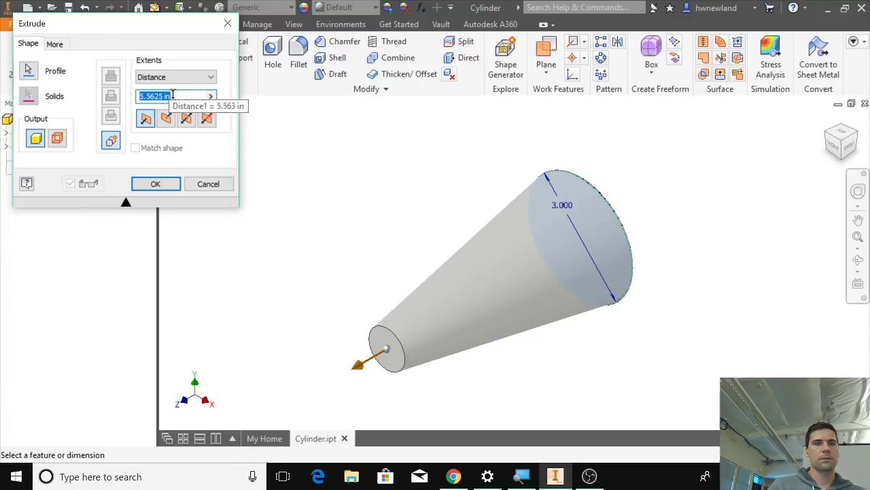
key("BackSpace")
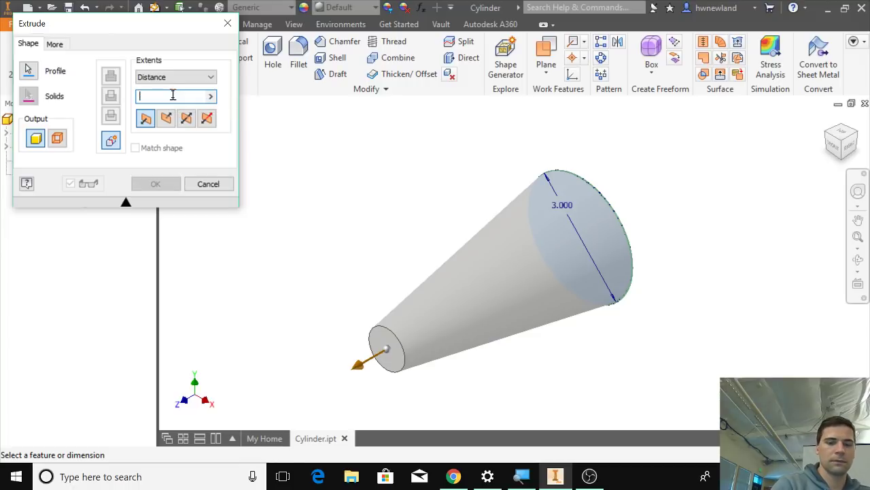
type("5.")
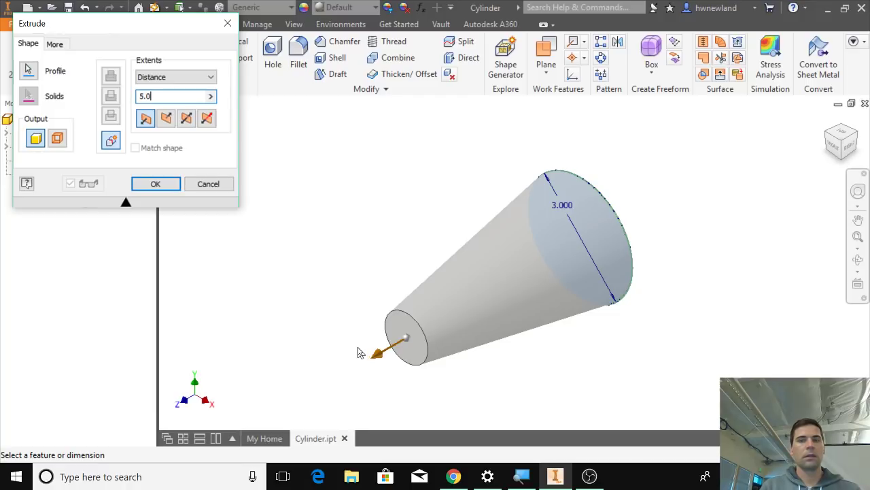
Step: Accept the tapered cone extrusion as Extrusion1 and save the part
left_click(156, 185)
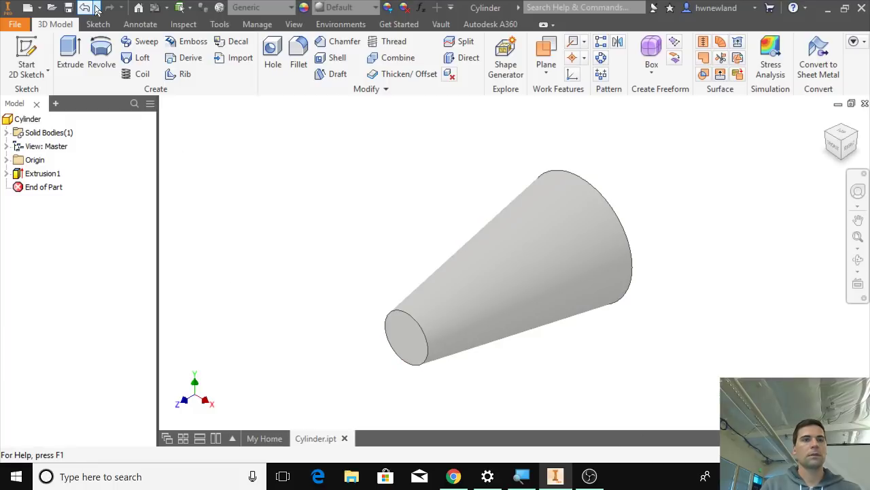
left_click(69, 9)
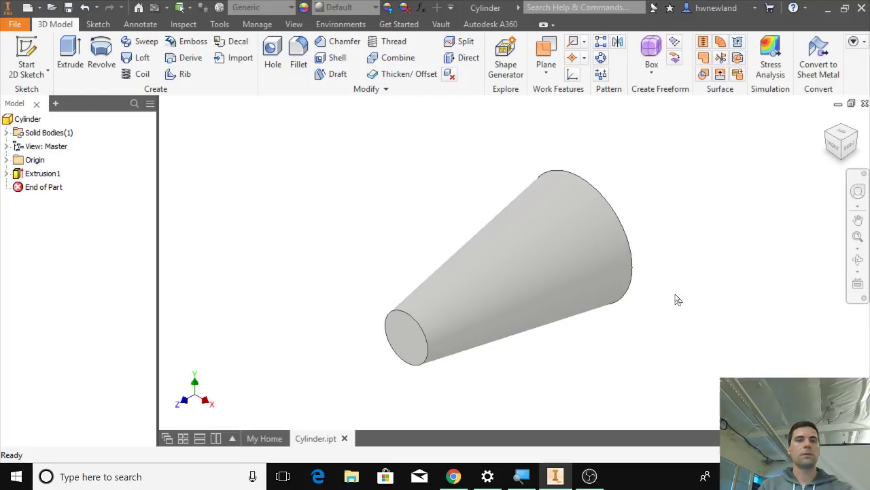
middle_click_drag(677, 300, 603, 347, "shift")
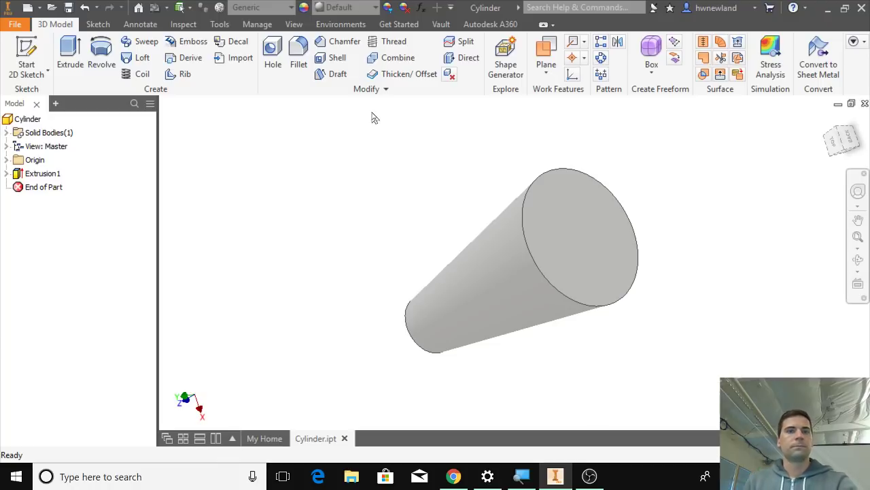
left_click(386, 91)
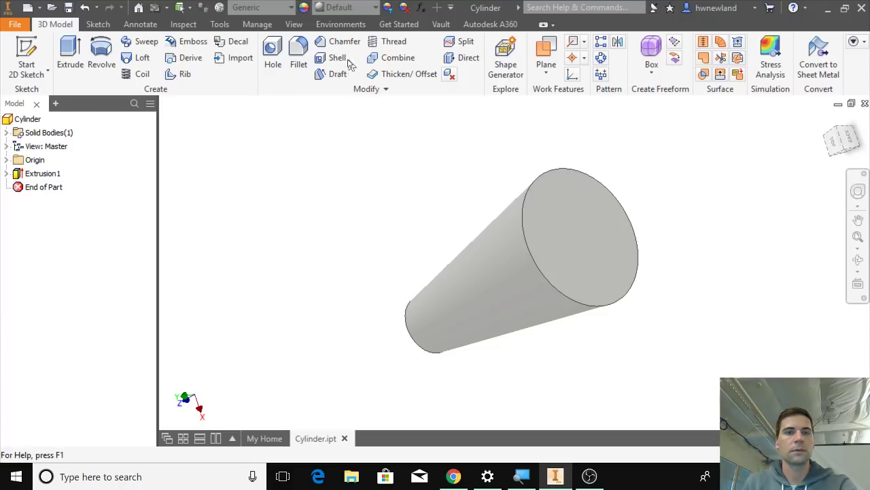
Step: Shell the cone with 0.5 in walls, removing its wide end face
left_click(336, 60)
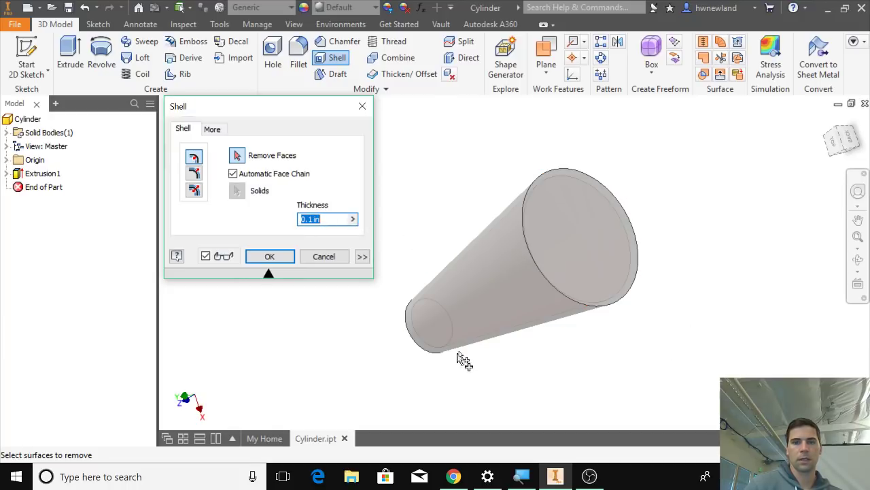
left_click(571, 252)
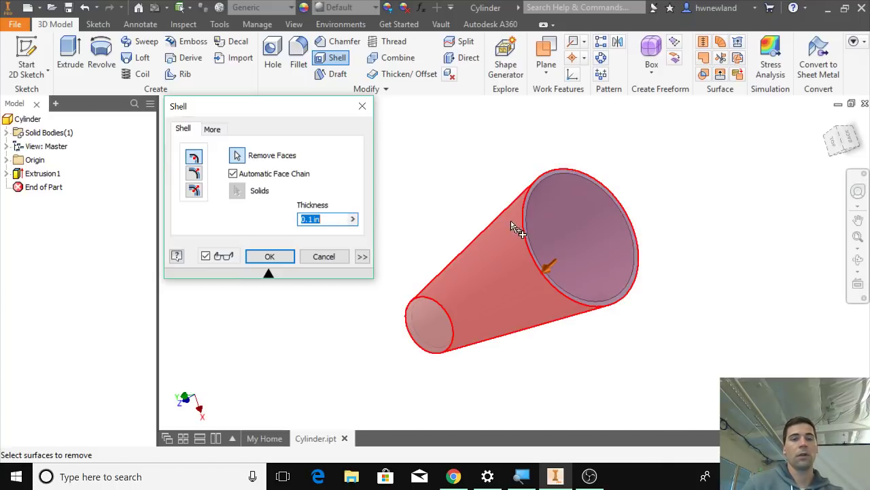
middle_click_drag(683, 352, 654, 336, "shift")
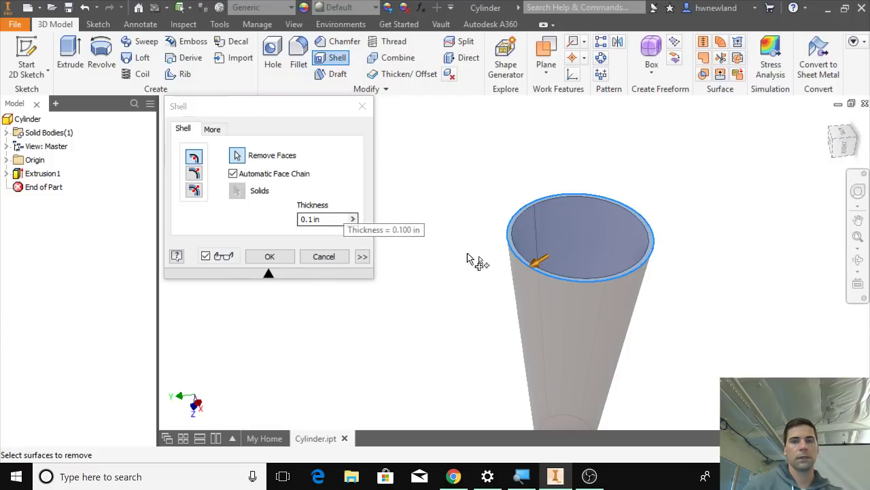
left_click(544, 269)
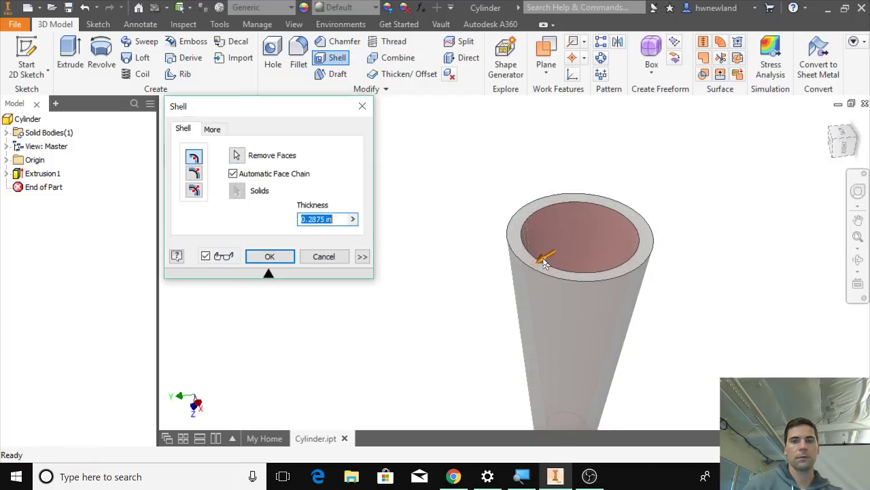
mouse_move(546, 259)
left_mouse_down()
mouse_move(563, 249)
mouse_move(548, 256)
mouse_move(556, 257)
left_mouse_up()
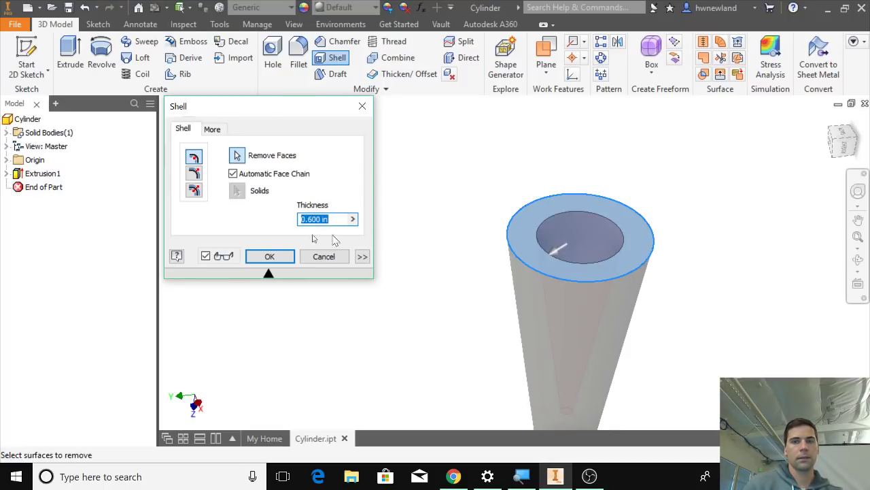
type("0.5")
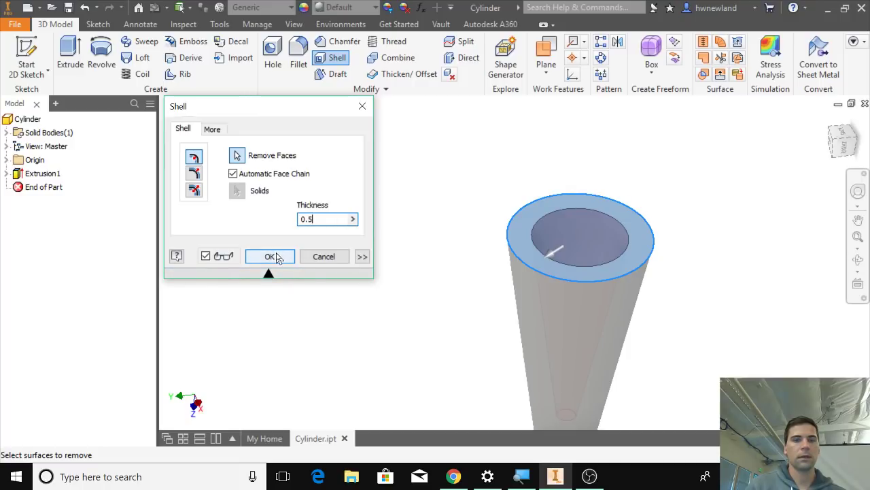
left_click(270, 257)
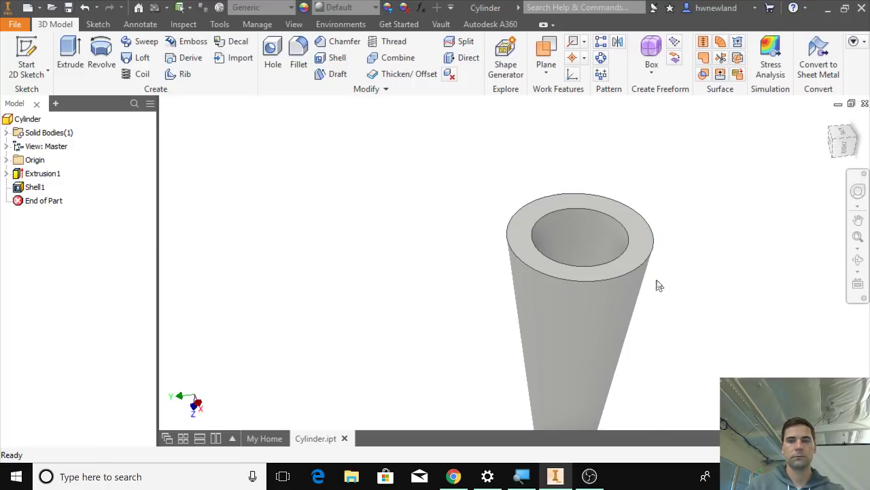
Step: Orbit the hollow cone so it lies tilted, showing its open end
middle_click_drag(658, 285, 568, 331, "shift")
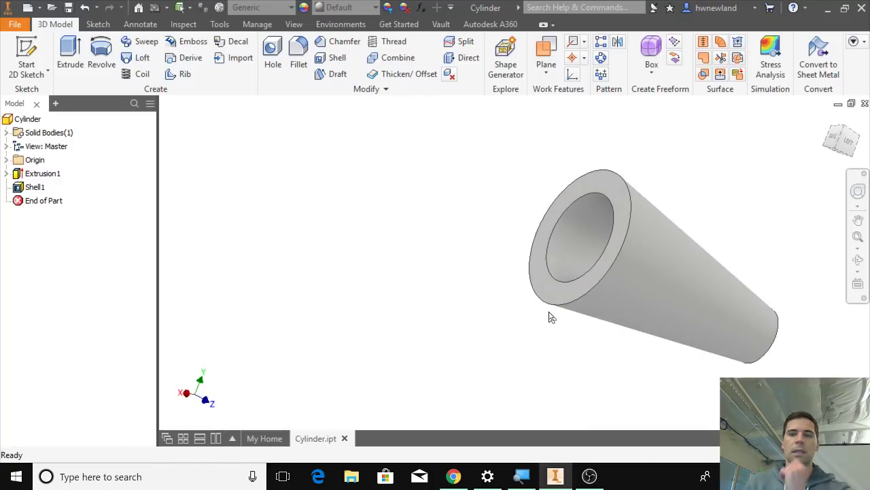
Step: Colour the cone's outer surface red
left_click(388, 8)
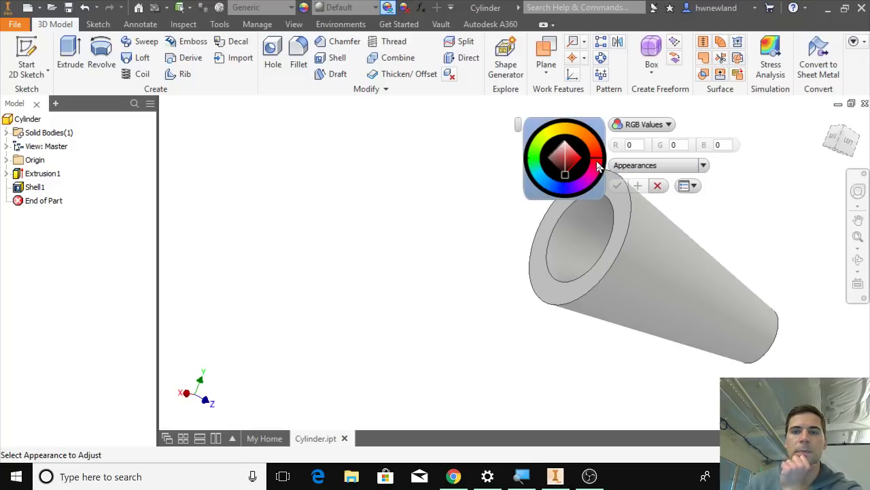
left_click(598, 165)
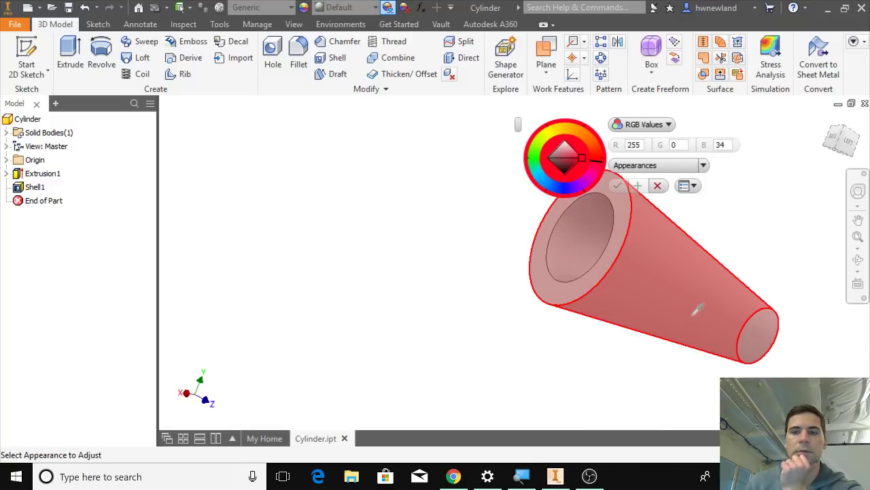
left_click(695, 310)
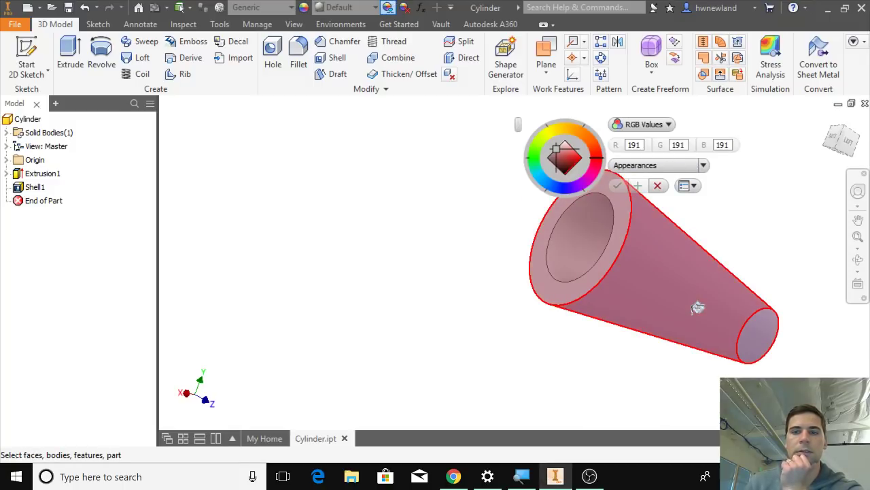
left_click(597, 168)
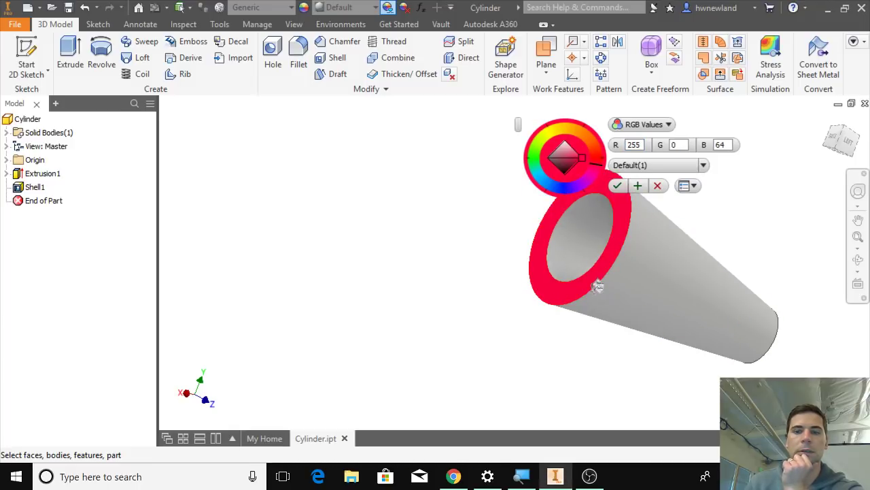
left_click(617, 185)
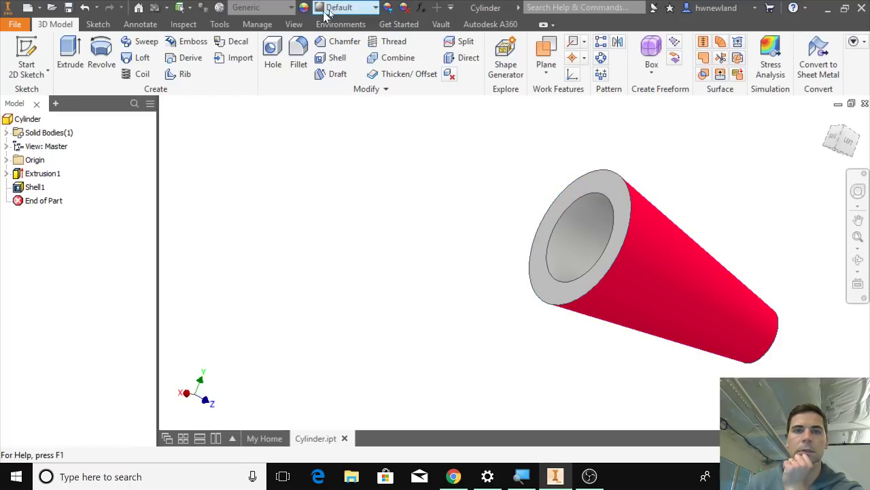
Step: Colour the cone's end rim face yellow
left_click(388, 7)
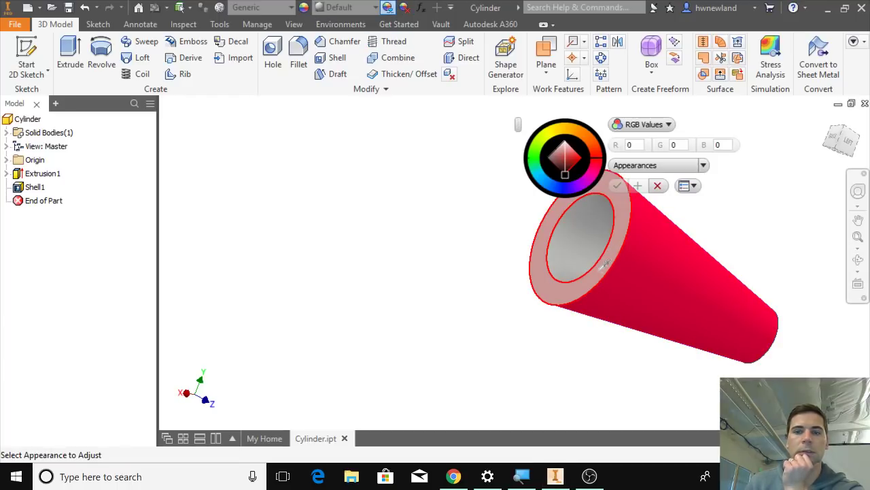
left_click(604, 265)
left_click(546, 139)
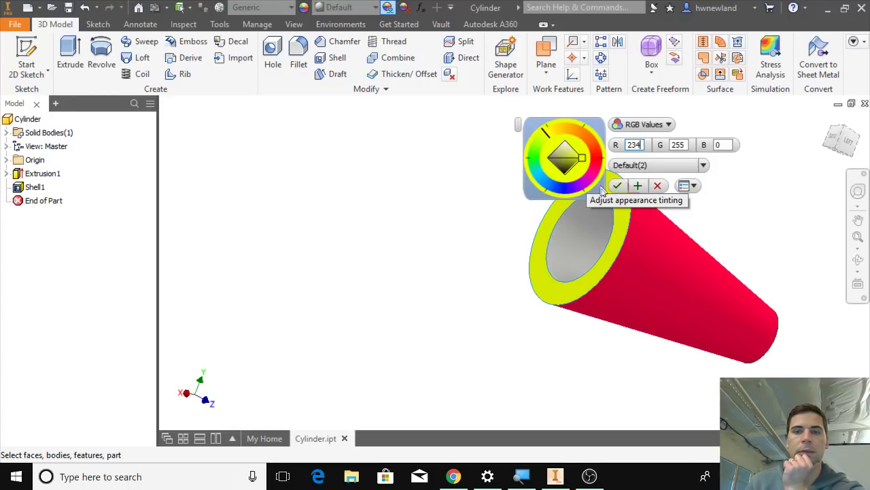
left_click(617, 187)
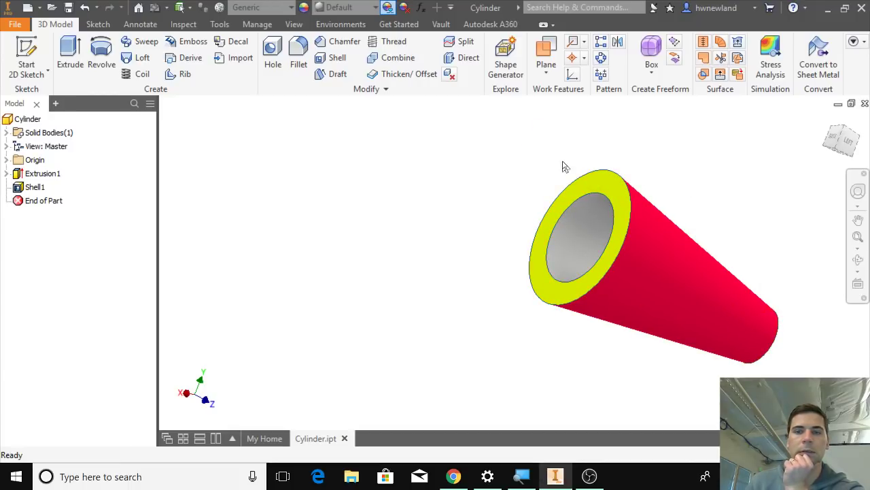
Step: Colour the cone's inner hollow surface blue
left_click(388, 7)
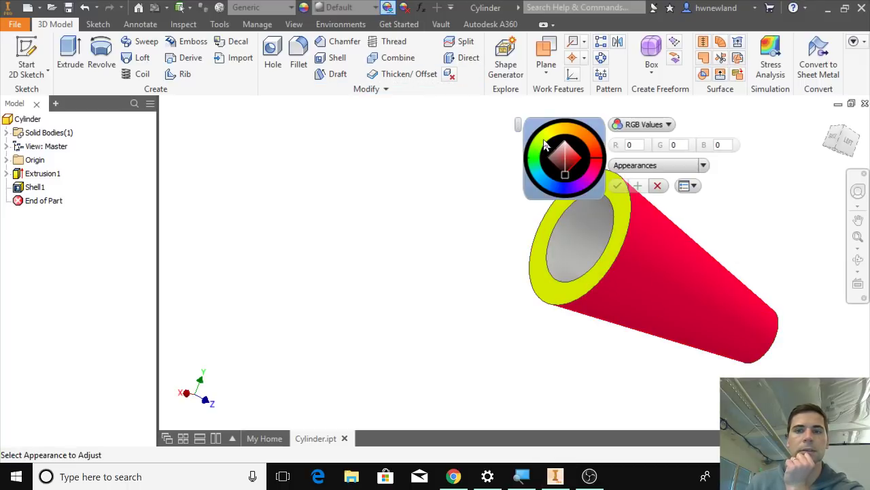
left_click(570, 192)
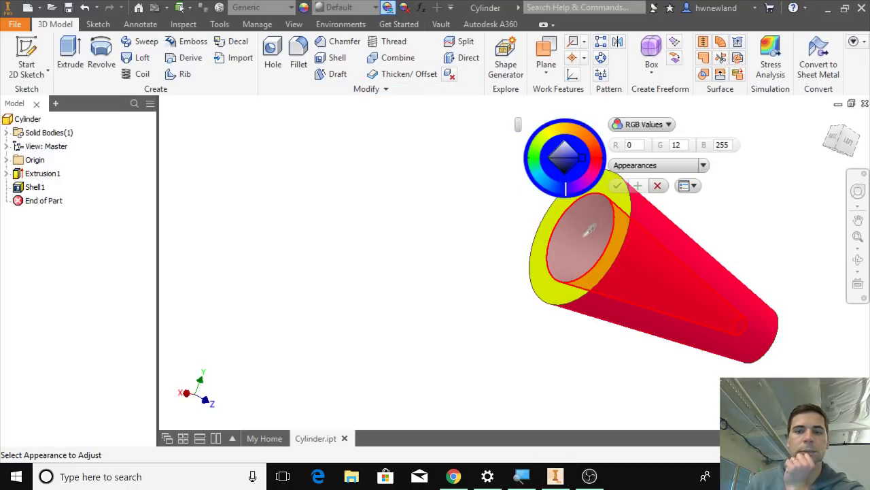
left_click(607, 219)
left_click(567, 188)
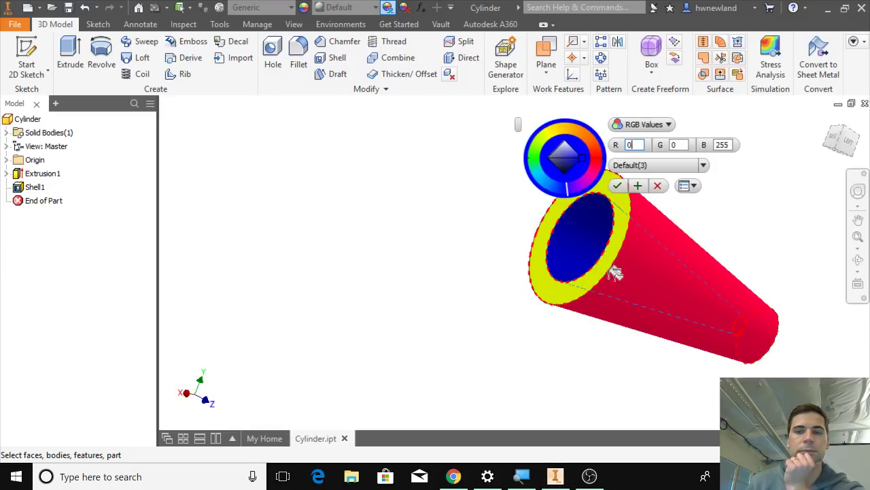
left_click(617, 186)
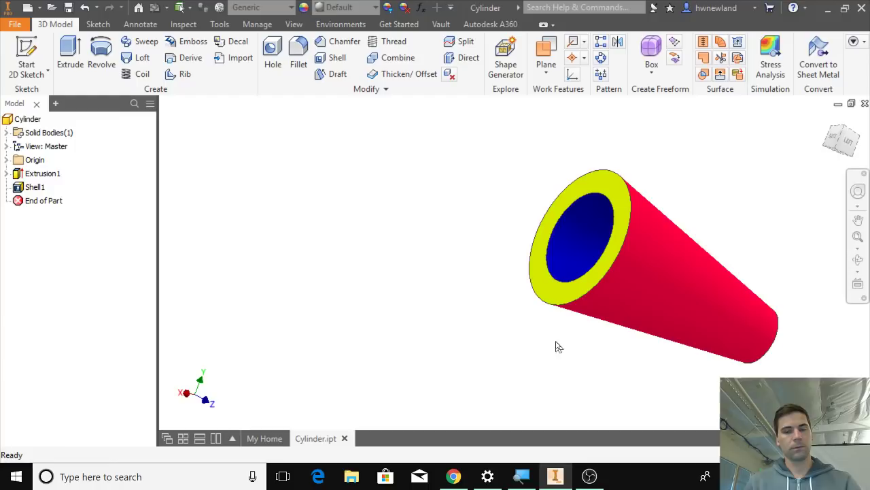
middle_click_drag(555, 347, 631, 245, "shift")
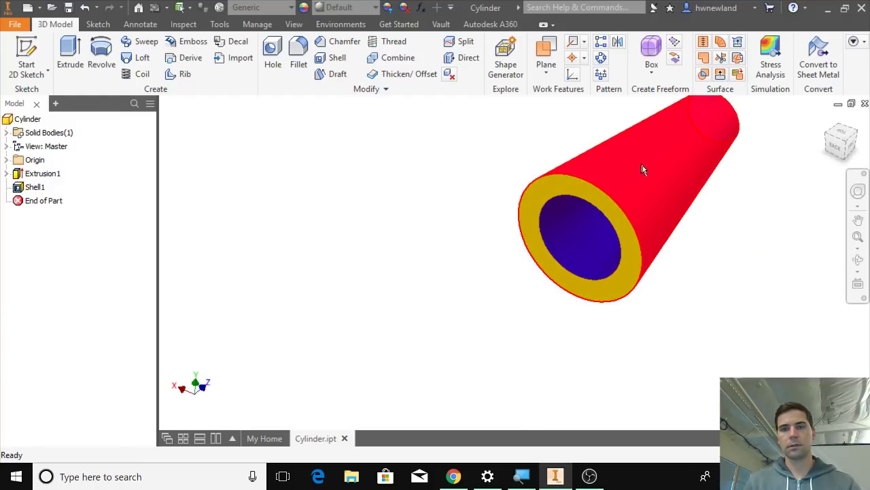
middle_click_drag(643, 169, 505, 235)
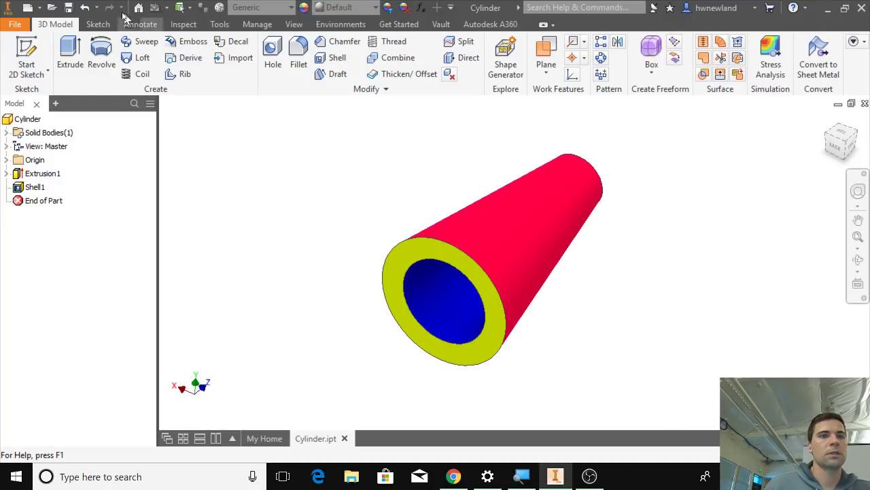
left_click(182, 25)
Step: Measure the cone: 3.000 in wide end, 1.237 in narrow end, 5.000 in length
left_click(19, 51)
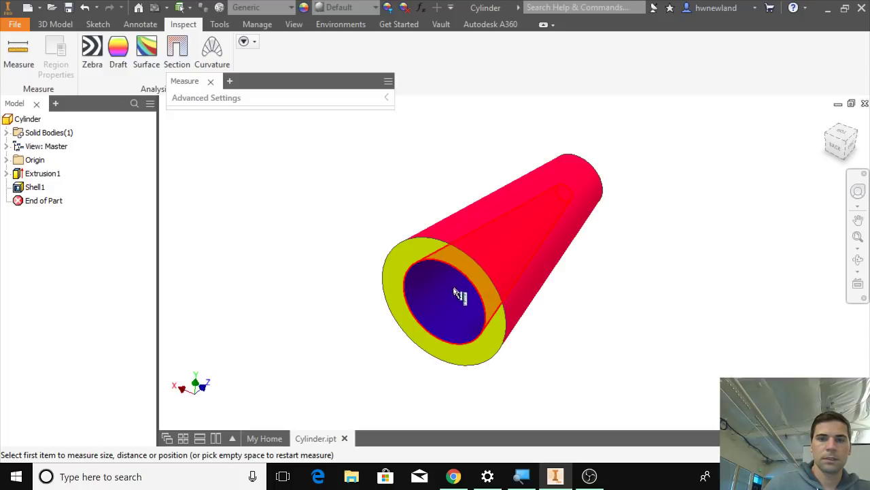
left_click(473, 259)
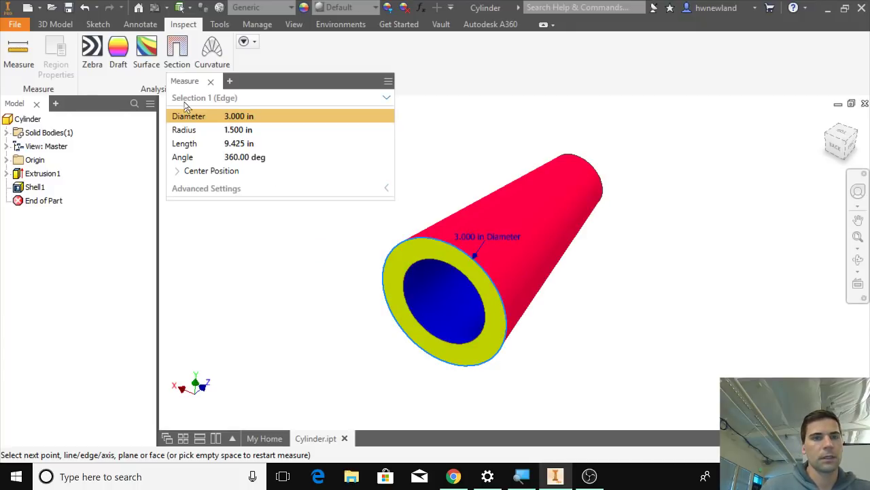
left_click(487, 354)
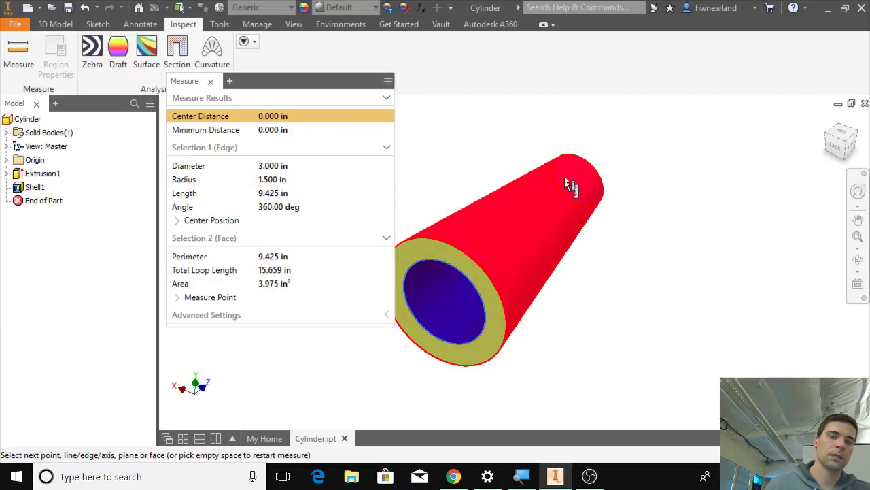
middle_click_drag(633, 343, 628, 350, "shift")
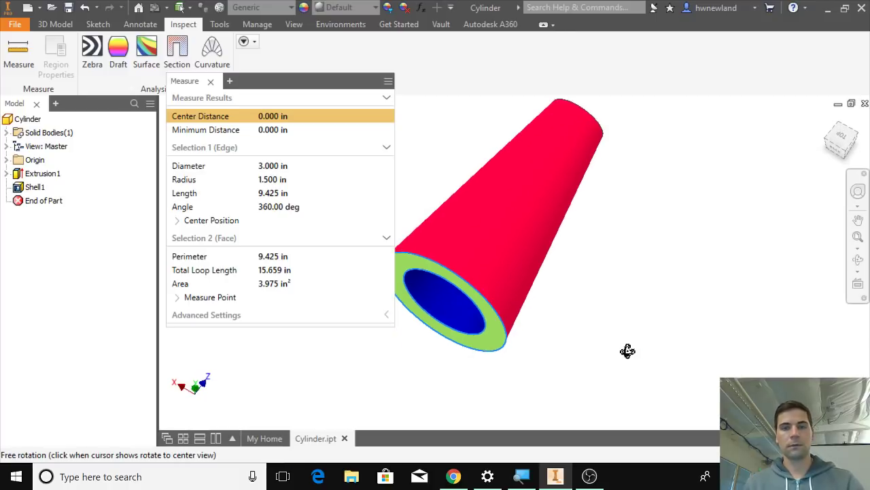
left_click(591, 117)
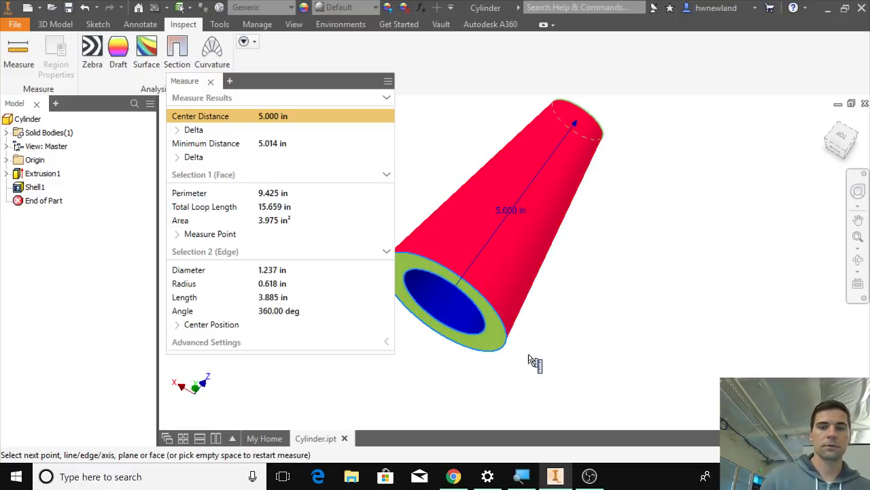
key("Escape")
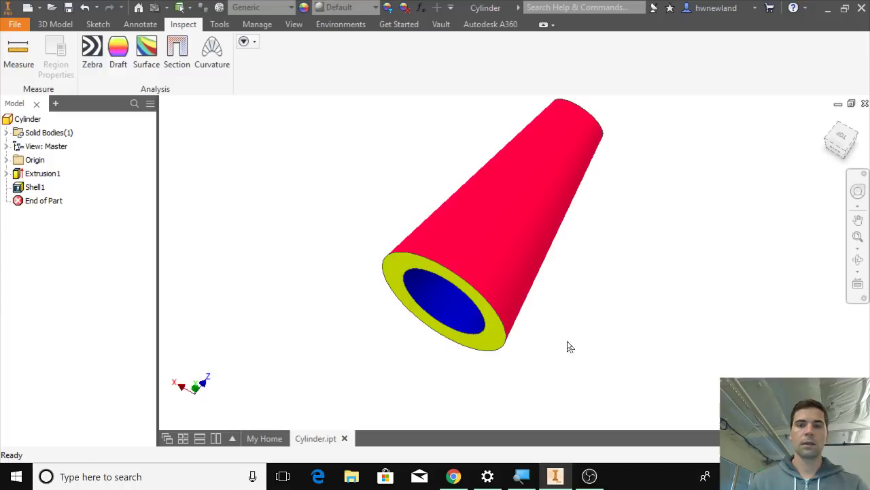
middle_click_drag(323, 280, 306, 295)
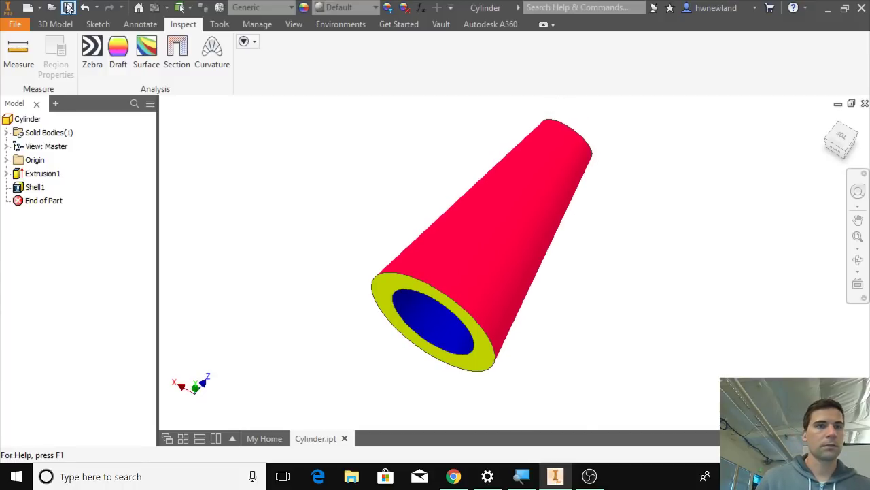